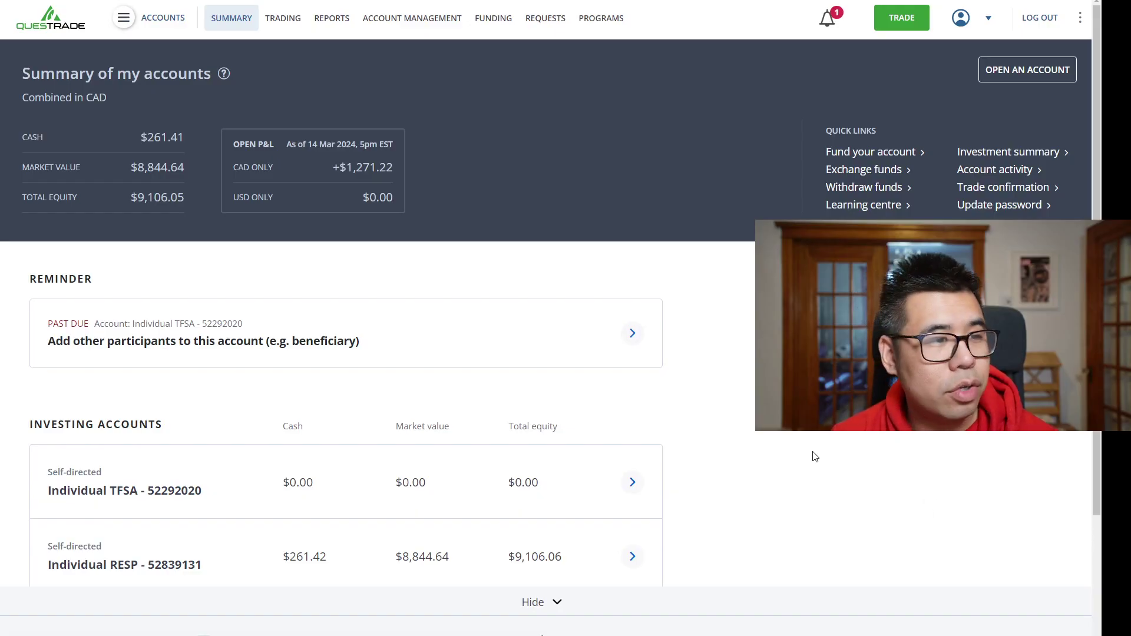
- Search Trading for 'xeqt' and open the XEQT.TO quote page at $29.67 CAD for the RESP account
{"action": "scroll", "coordinate": [812, 455], "scroll_direction": "down", "scroll_amount": 3}
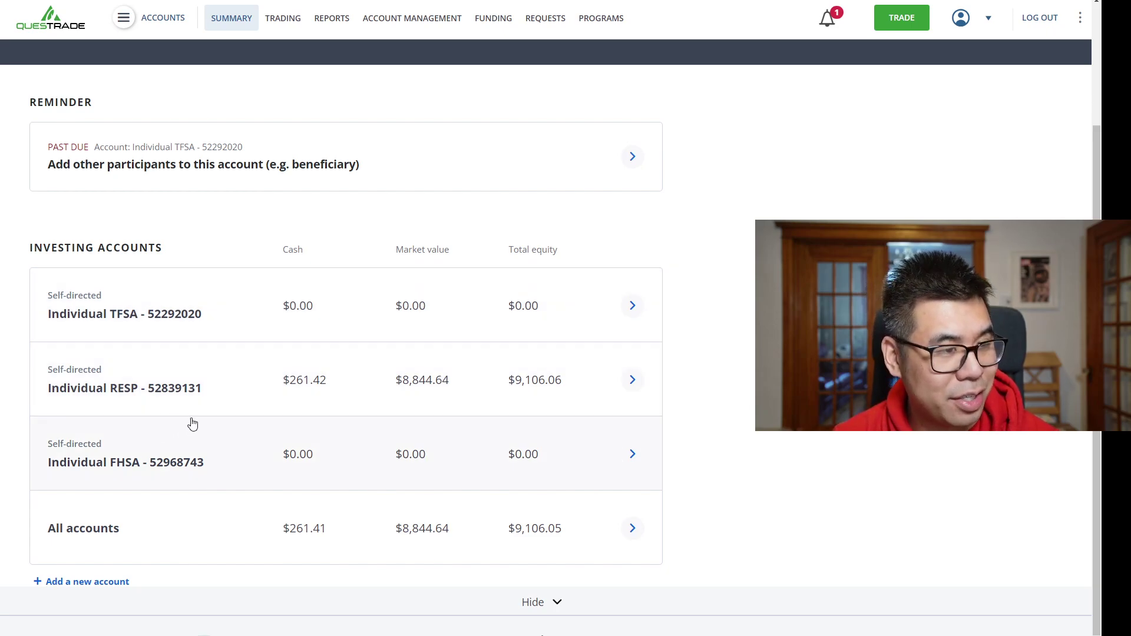
{"action": "scroll", "coordinate": [508, 434], "scroll_direction": "down", "scroll_amount": 2}
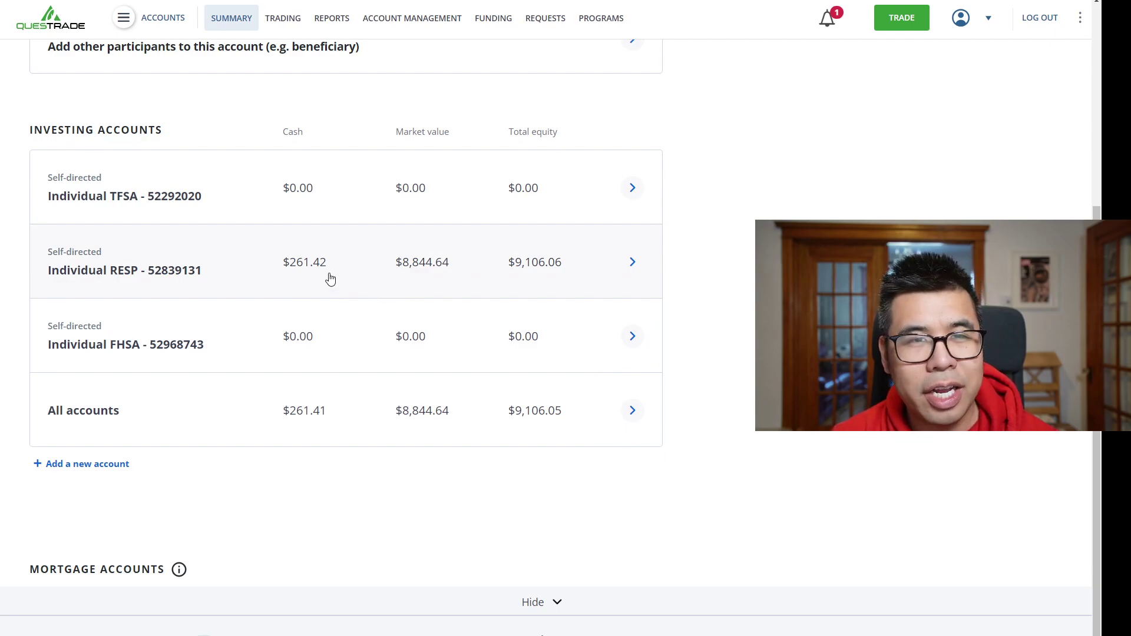
{"action": "scroll", "coordinate": [773, 444], "scroll_direction": "up", "scroll_amount": 5}
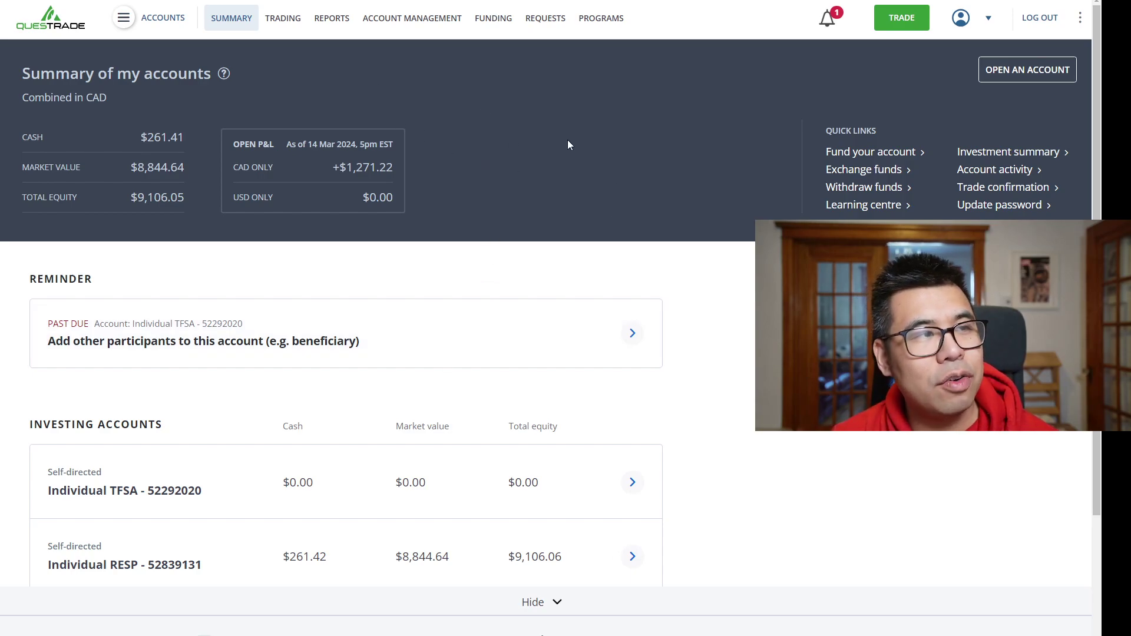
{"action": "left_click", "coordinate": [280, 23]}
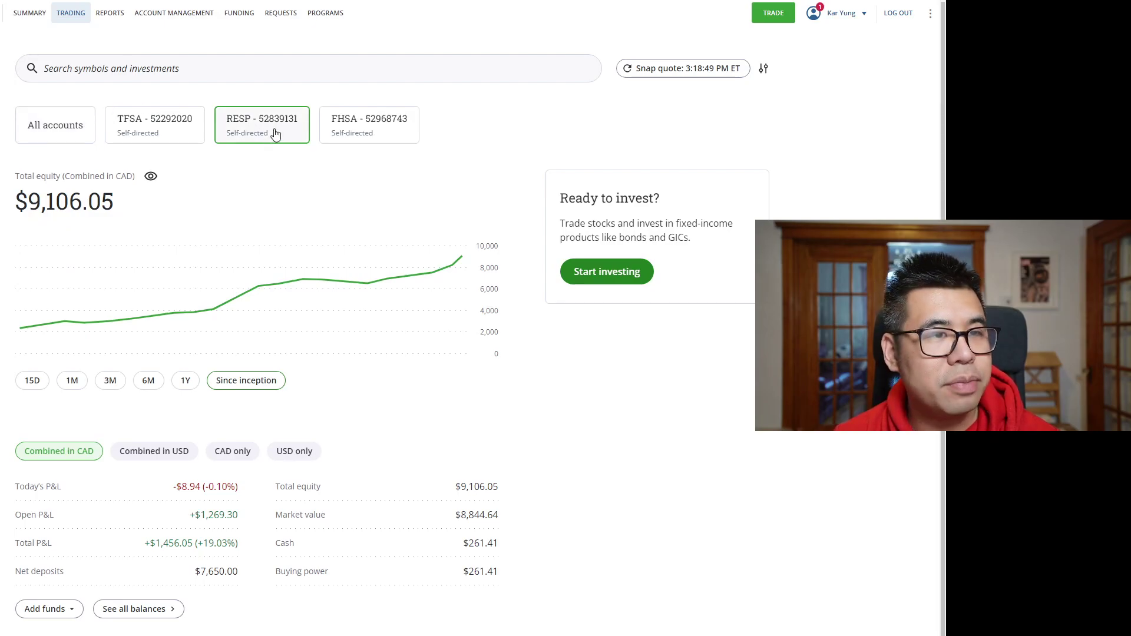
{"action": "left_click", "coordinate": [606, 276]}
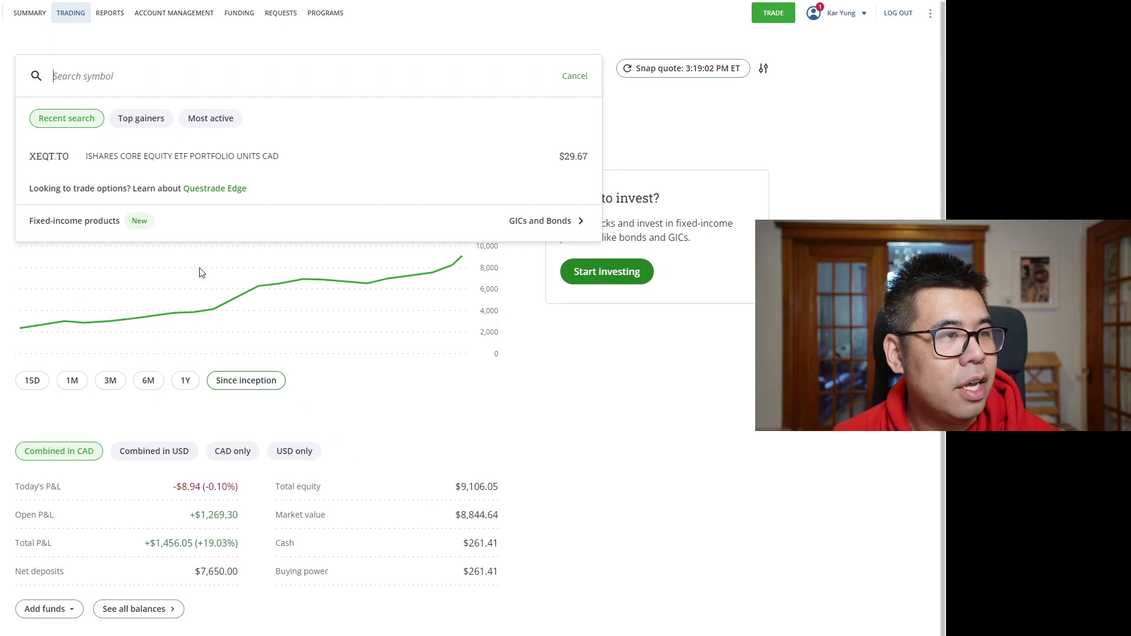
{"action": "left_click", "coordinate": [163, 78]}
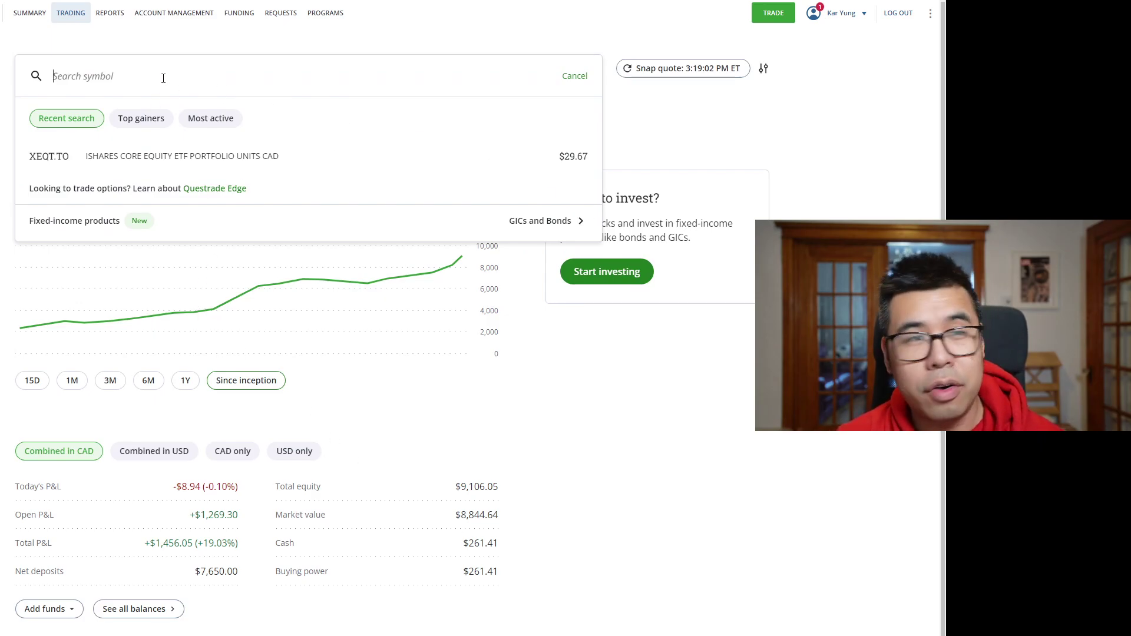
{"action": "type", "text": "xeqt"}
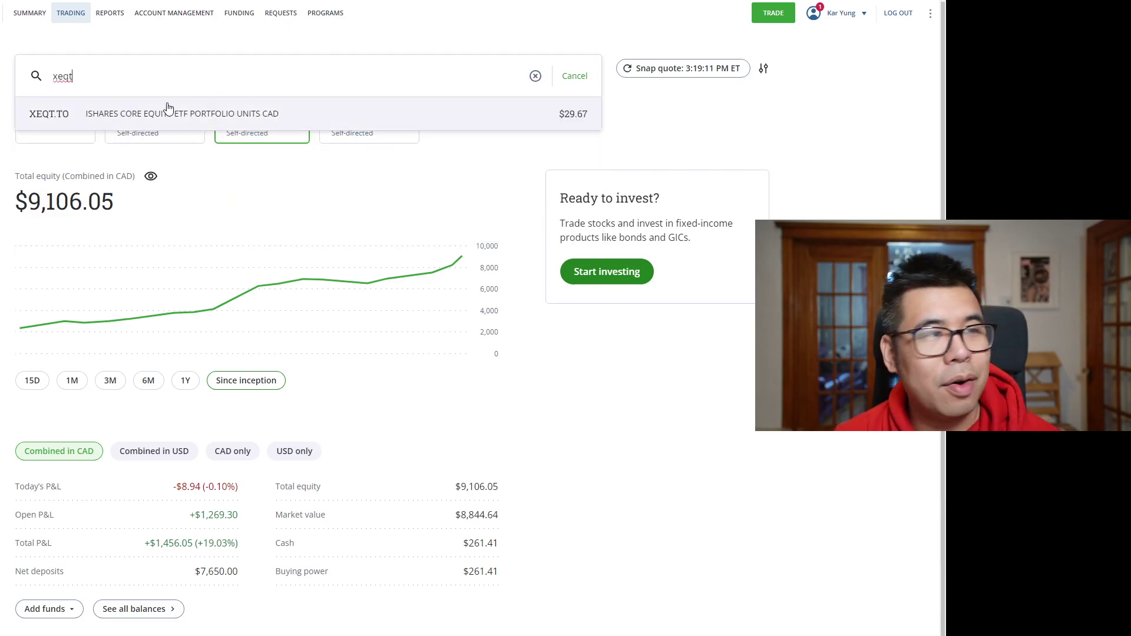
{"action": "left_click", "coordinate": [167, 115]}
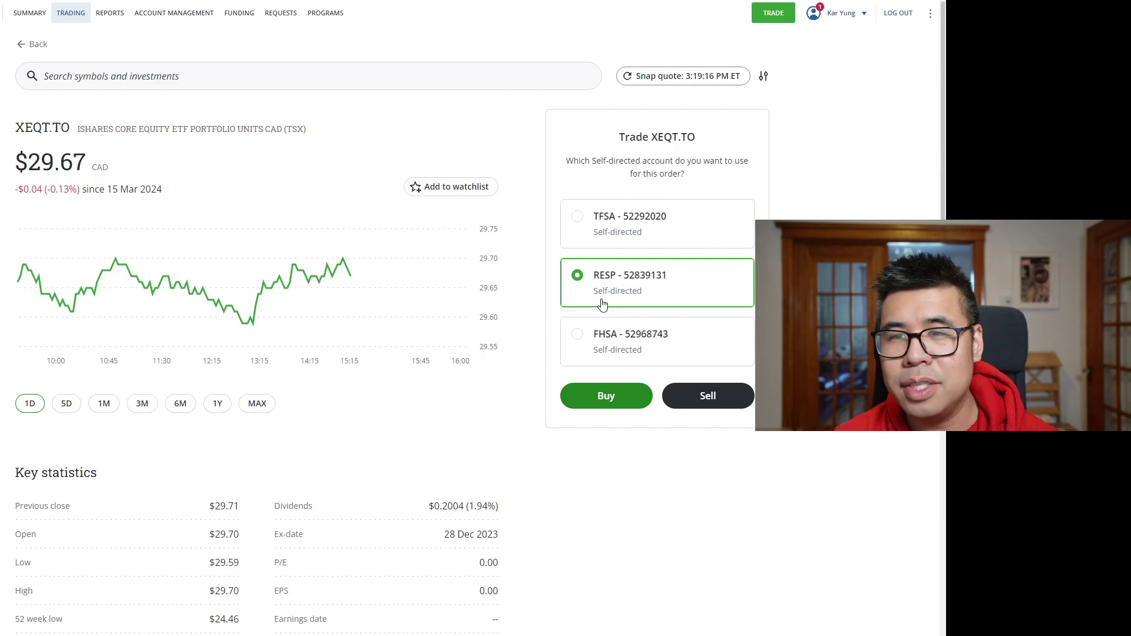
- Start a XEQT.TO buy as a market order placed by dollar amount rather than share quantity
{"action": "left_click", "coordinate": [624, 405]}
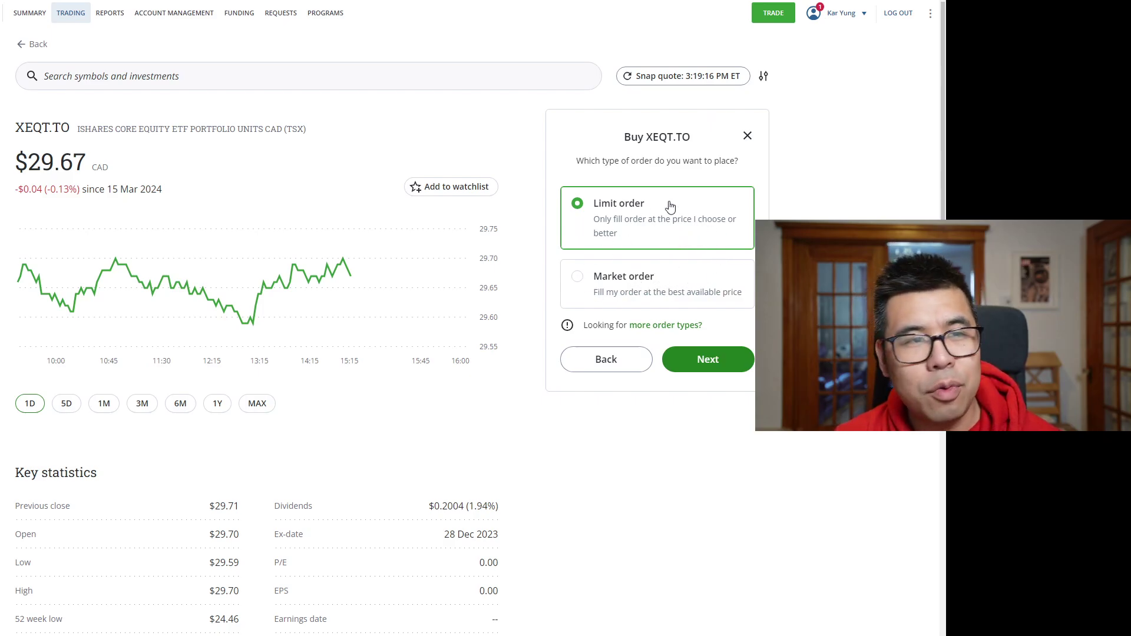
{"action": "left_click", "coordinate": [646, 304]}
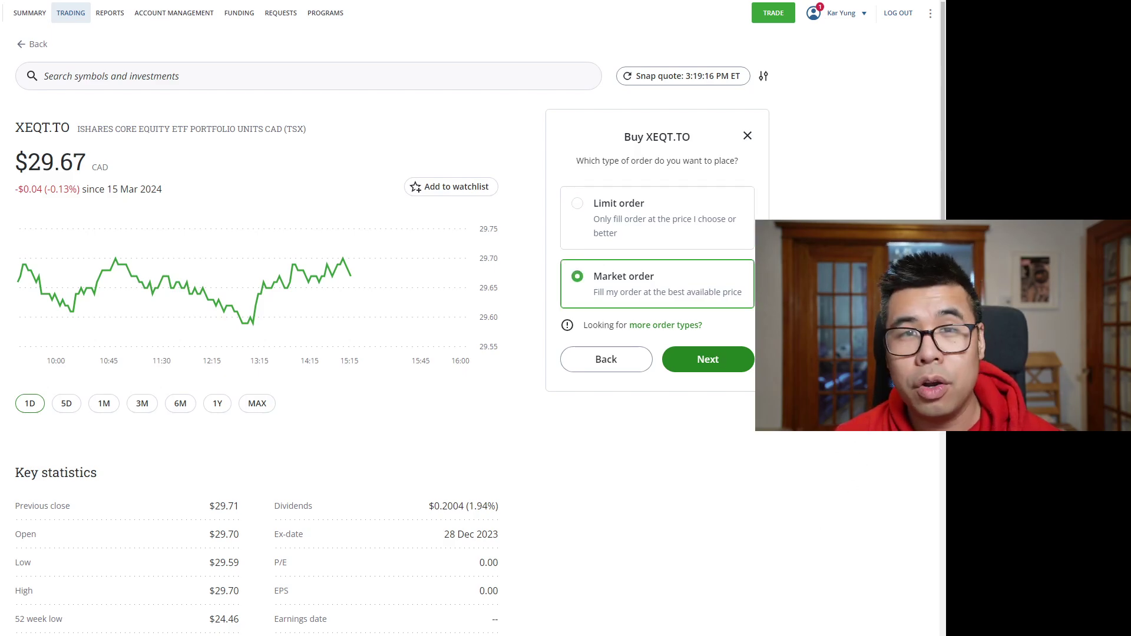
{"action": "left_click", "coordinate": [731, 364]}
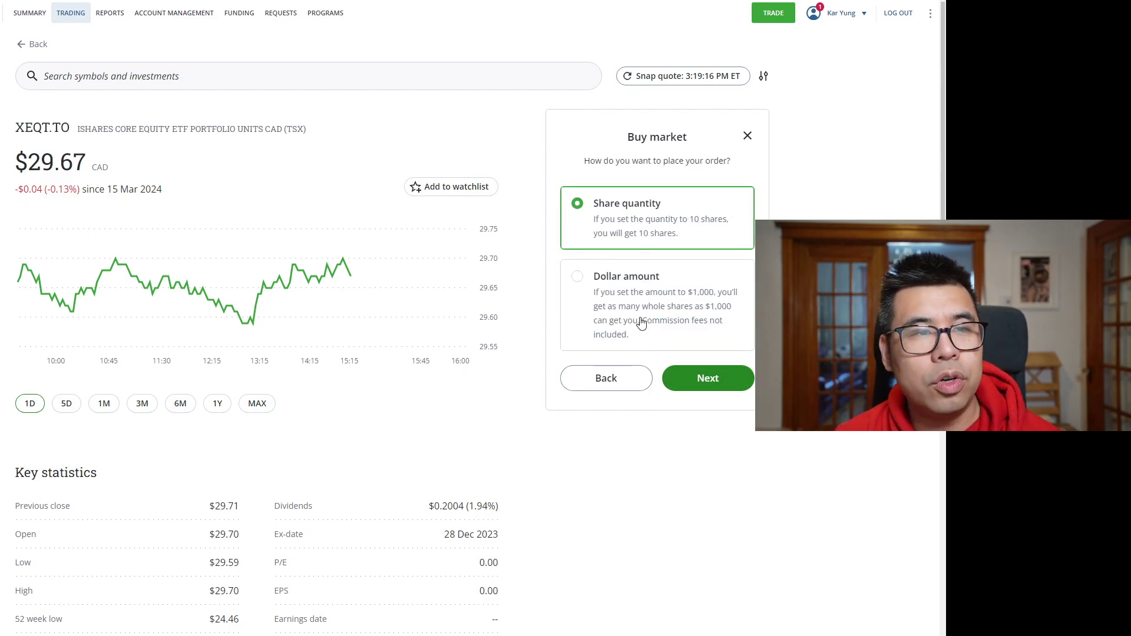
{"action": "left_click", "coordinate": [680, 325]}
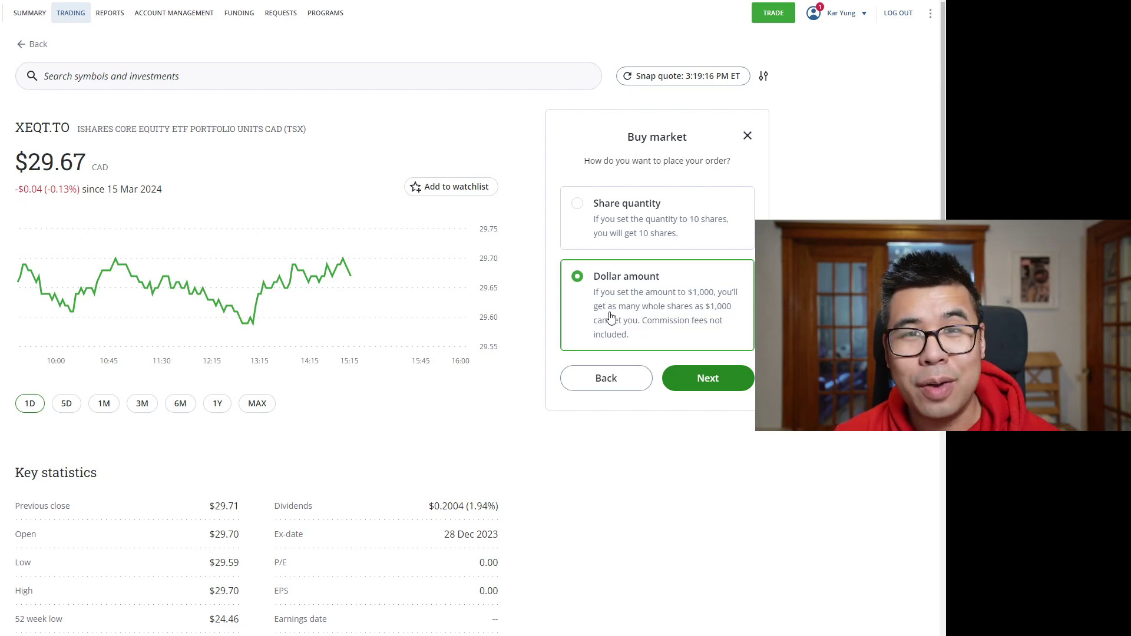
{"action": "left_click", "coordinate": [697, 372]}
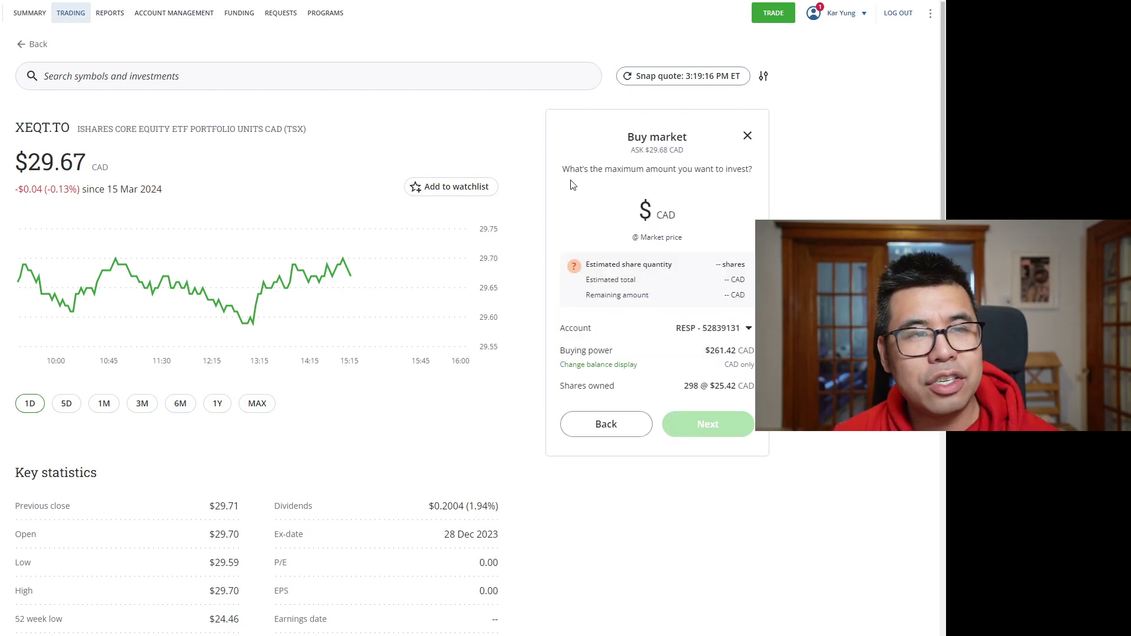
- Enter 261.42 CAD to invest and refresh the quote, estimating 8 shares for $237.44, $23.98 left
{"action": "left_click_drag", "start_coordinate": [570, 185], "coordinate": [740, 198]}
{"action": "left_click", "coordinate": [741, 198]}
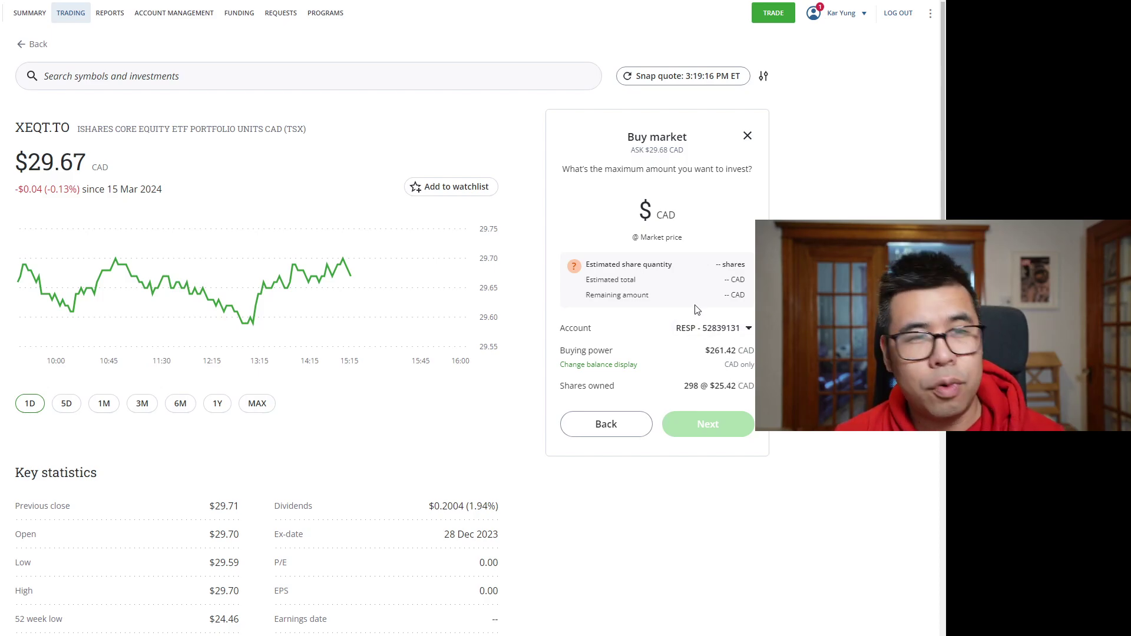
{"action": "type", "text": "261.42"}
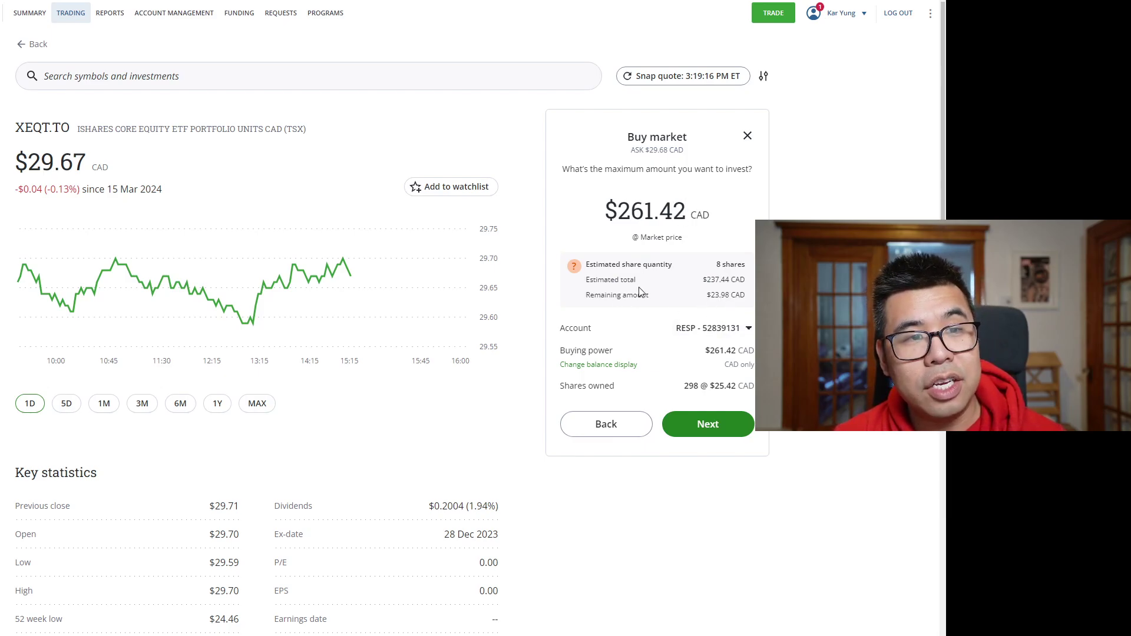
{"action": "left_click", "coordinate": [688, 77]}
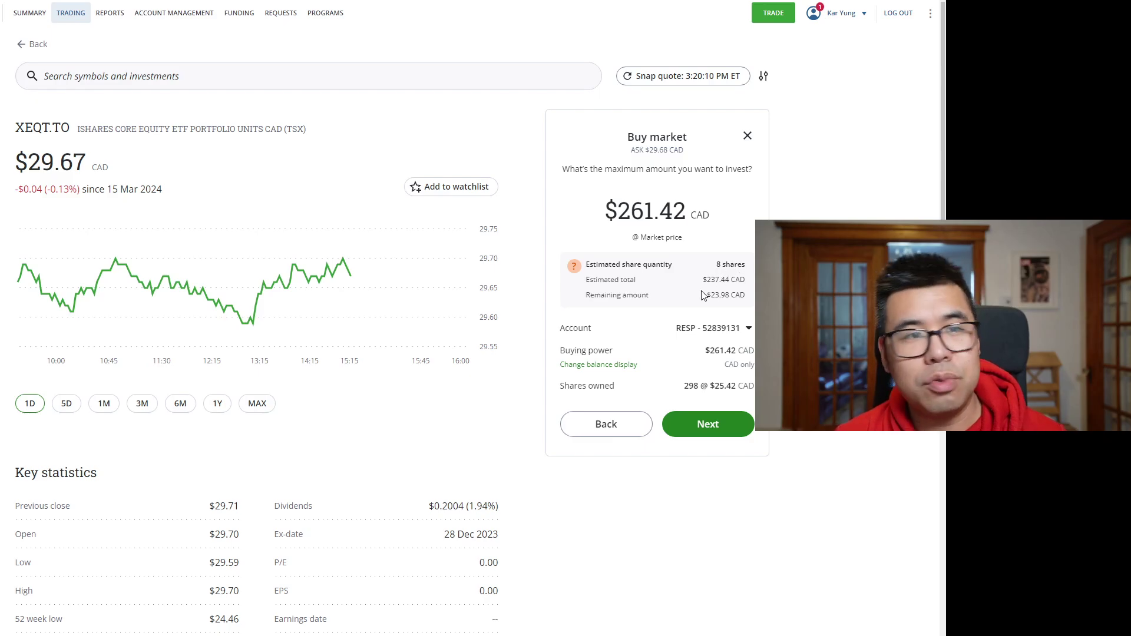
{"action": "left_click_drag", "start_coordinate": [707, 281], "coordinate": [741, 297]}
{"action": "left_click", "coordinate": [746, 308]}
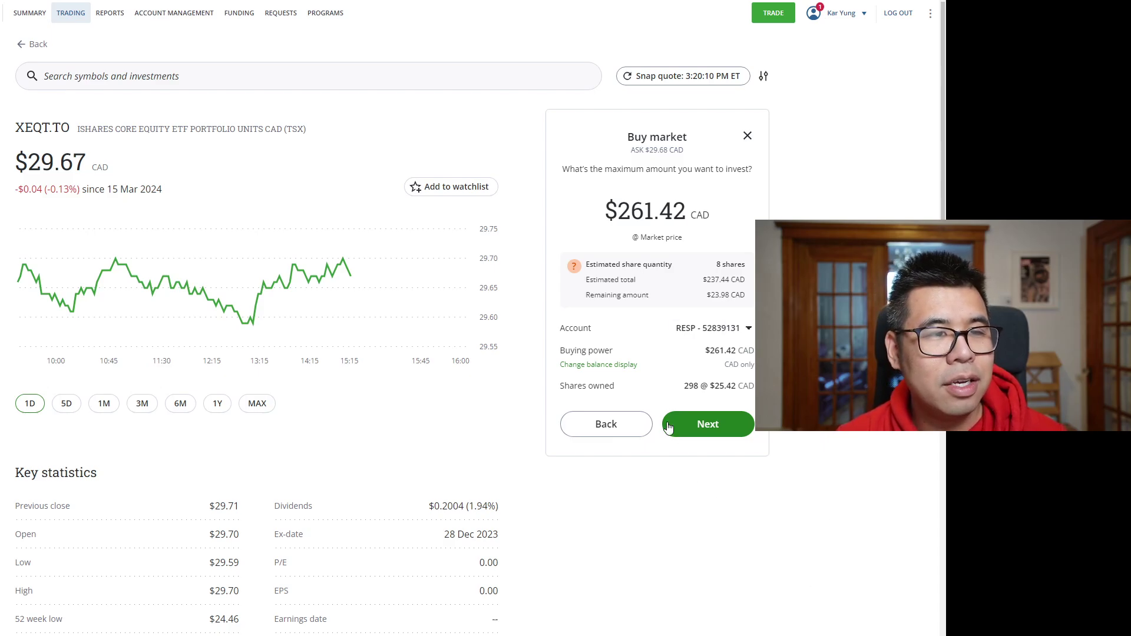
- Review and place the $261.42 XEQT.TO market buy, then check My XEQT.TO orders for Executed status
{"action": "left_click", "coordinate": [702, 430]}
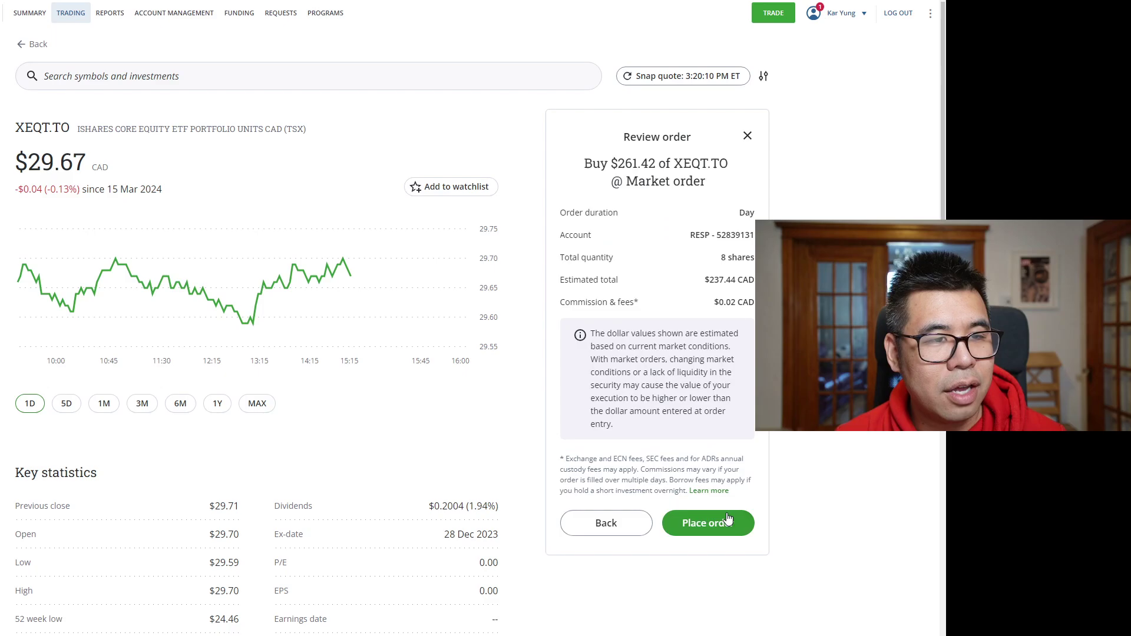
{"action": "left_click", "coordinate": [724, 530]}
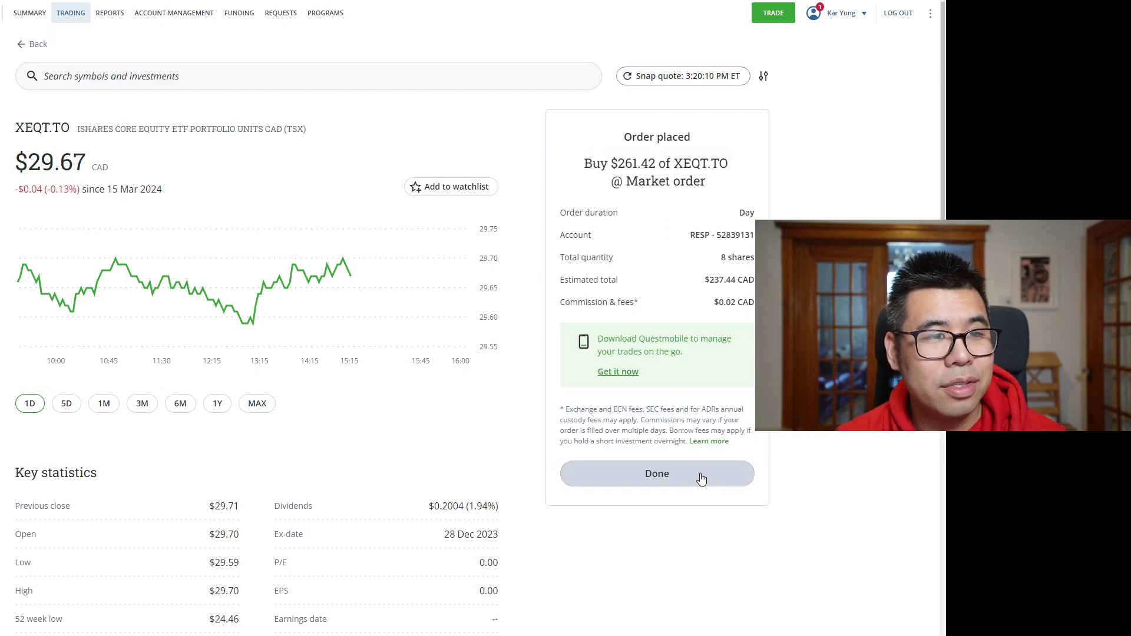
{"action": "left_click", "coordinate": [700, 478]}
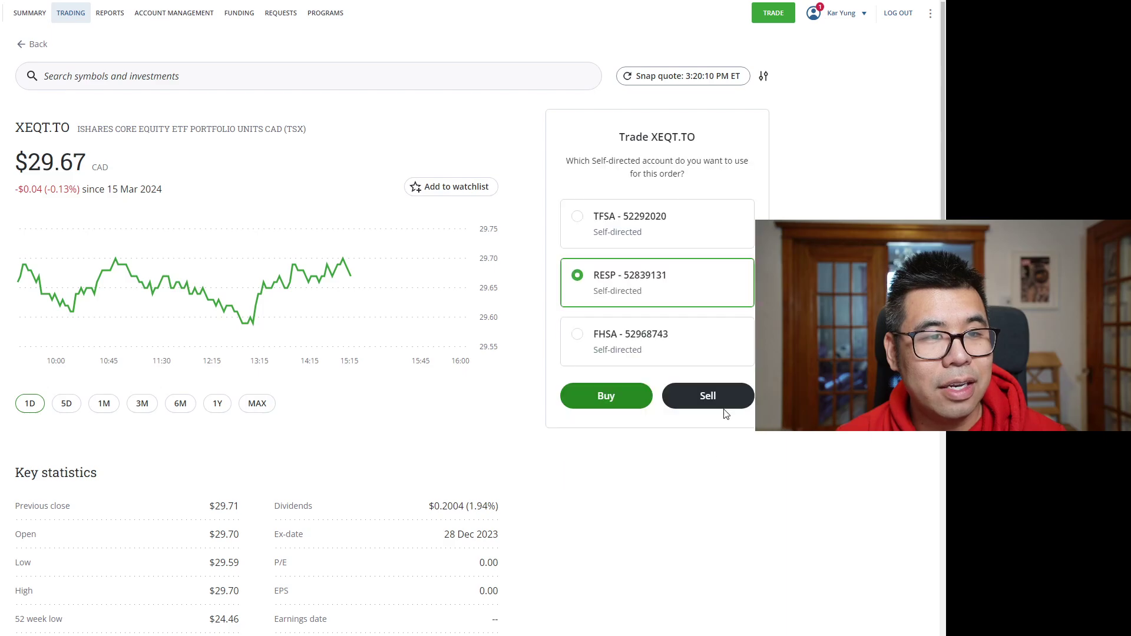
{"action": "scroll", "coordinate": [743, 546], "scroll_direction": "down", "scroll_amount": 15}
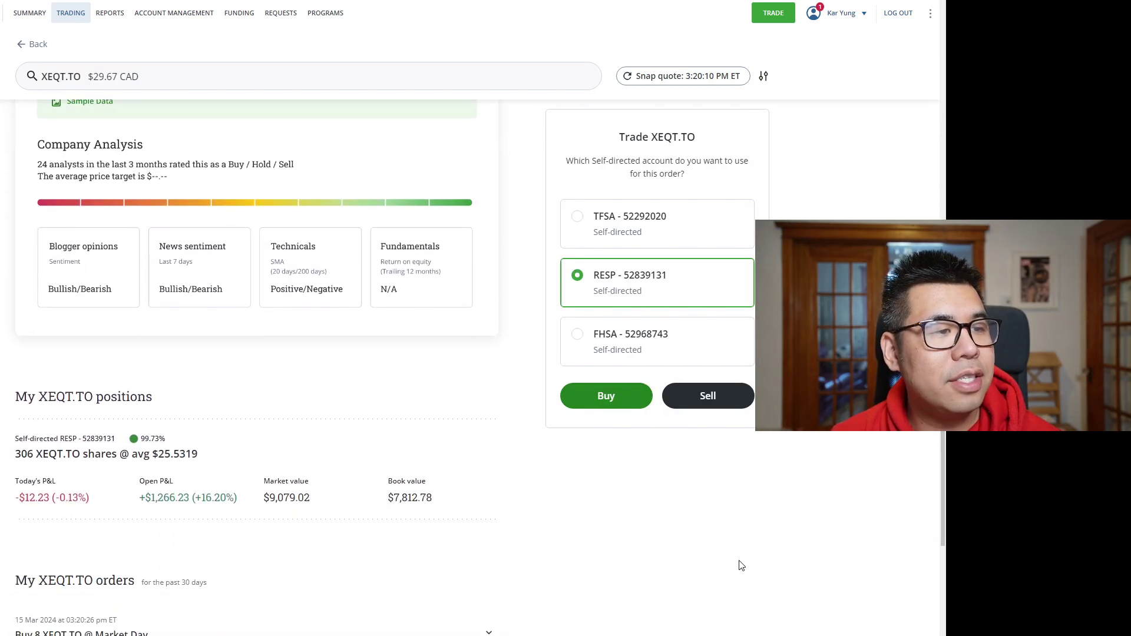
{"action": "scroll", "coordinate": [734, 572], "scroll_direction": "down", "scroll_amount": 2}
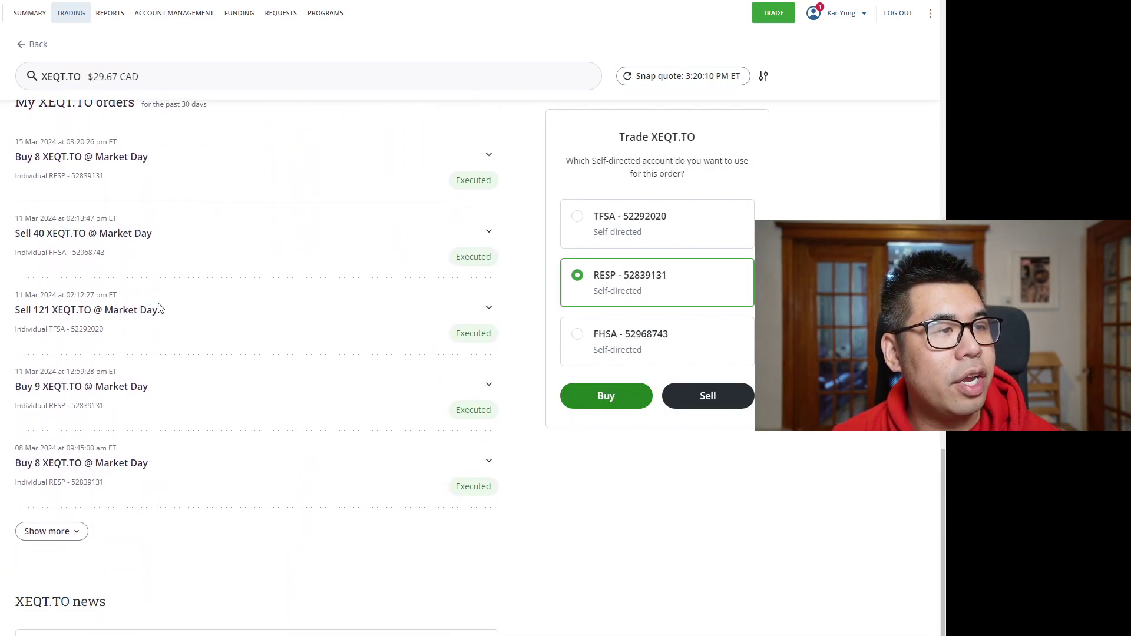
{"action": "scroll", "coordinate": [729, 571], "scroll_direction": "up", "scroll_amount": 1}
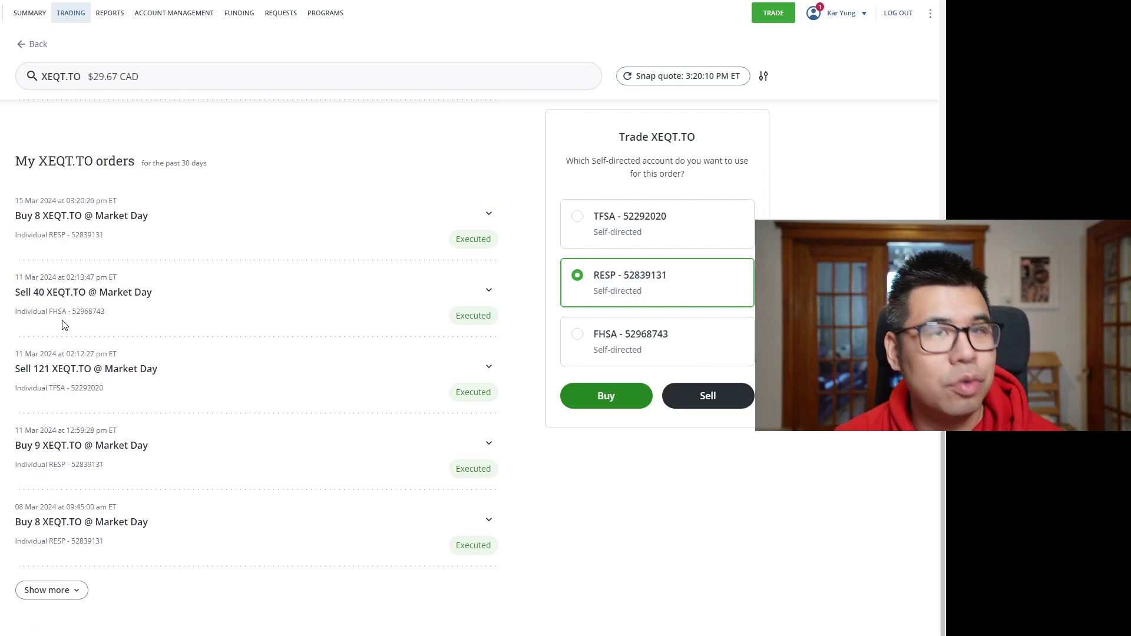
{"action": "scroll", "coordinate": [802, 150], "scroll_direction": "up", "scroll_amount": 10}
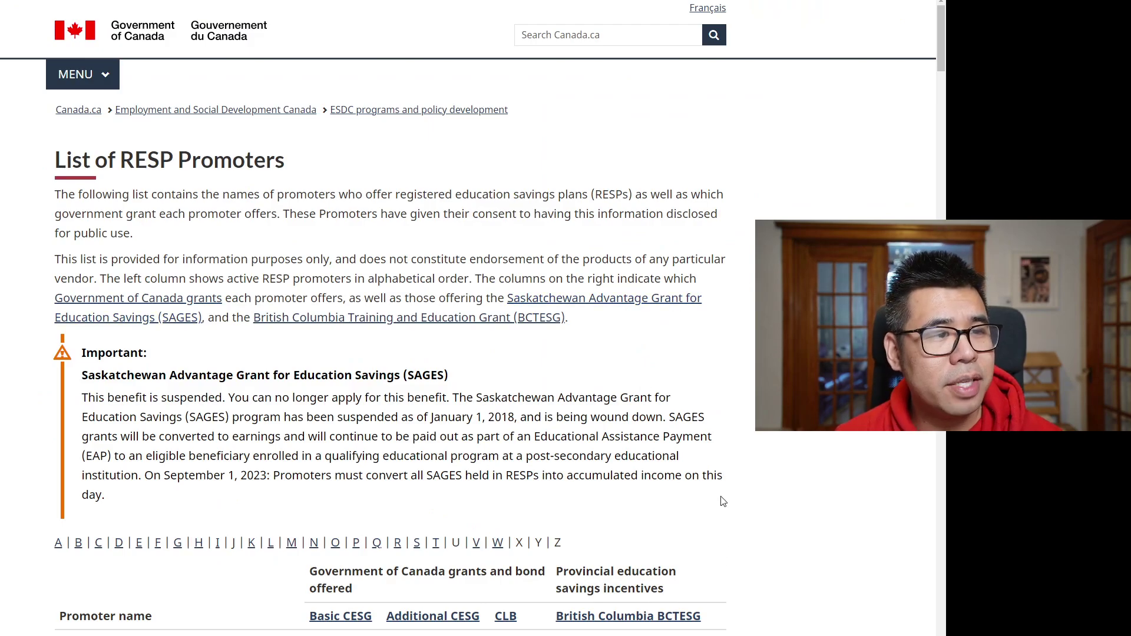
- Scroll through the Canada.ca RESP promoters table to see which grants each promoter offers
{"action": "scroll", "coordinate": [719, 504], "scroll_direction": "down", "scroll_amount": 9}
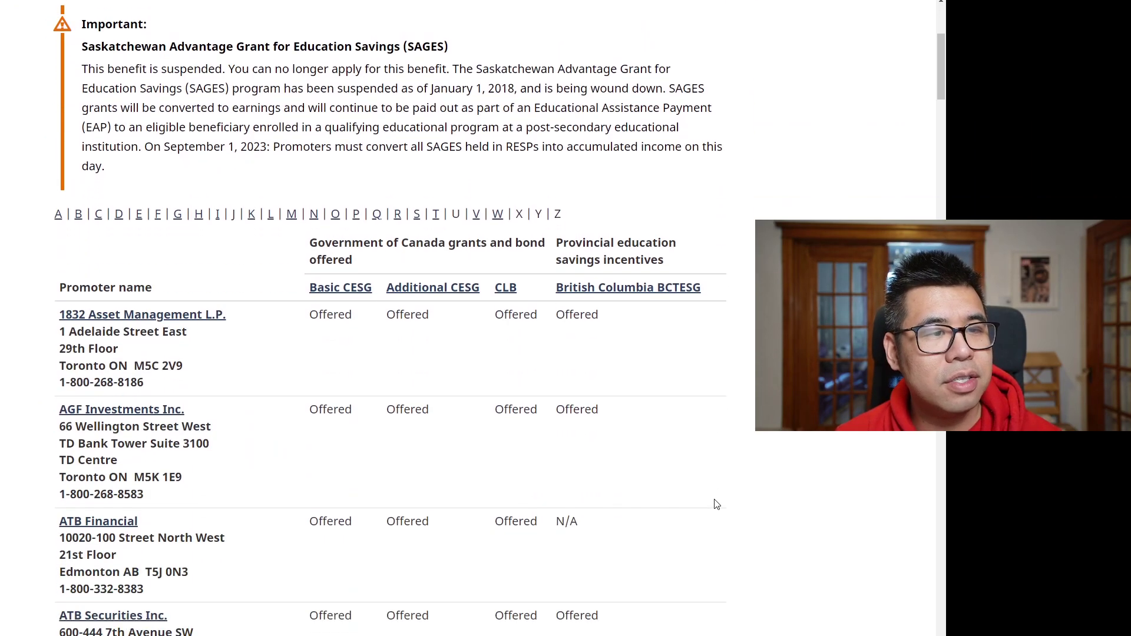
{"action": "scroll", "coordinate": [716, 505], "scroll_direction": "down", "scroll_amount": 15}
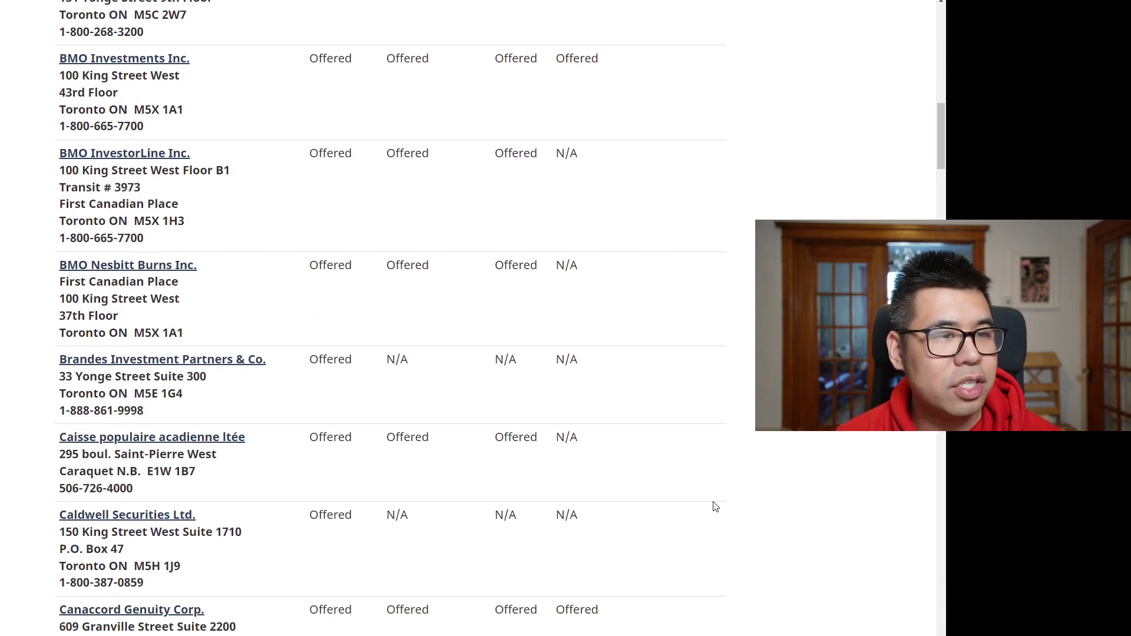
{"action": "scroll", "coordinate": [715, 506], "scroll_direction": "up", "scroll_amount": 18}
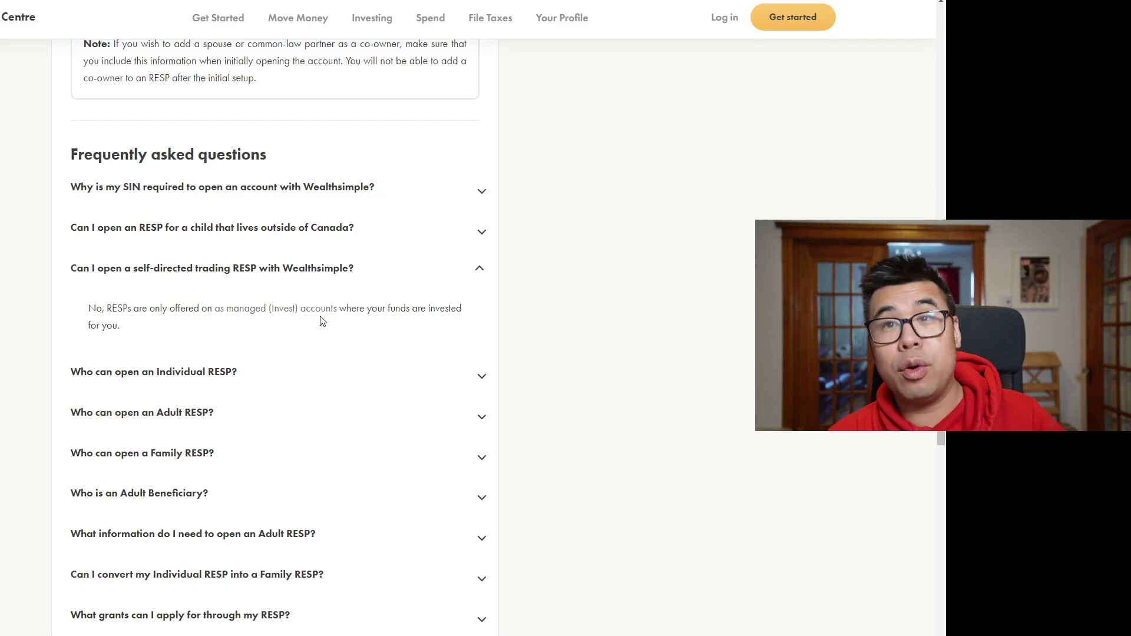
- Highlight the Wealthsimple answer on self-directed trading RESPs, then collapse and re-expand that question
{"action": "triple_click", "coordinate": [184, 308]}
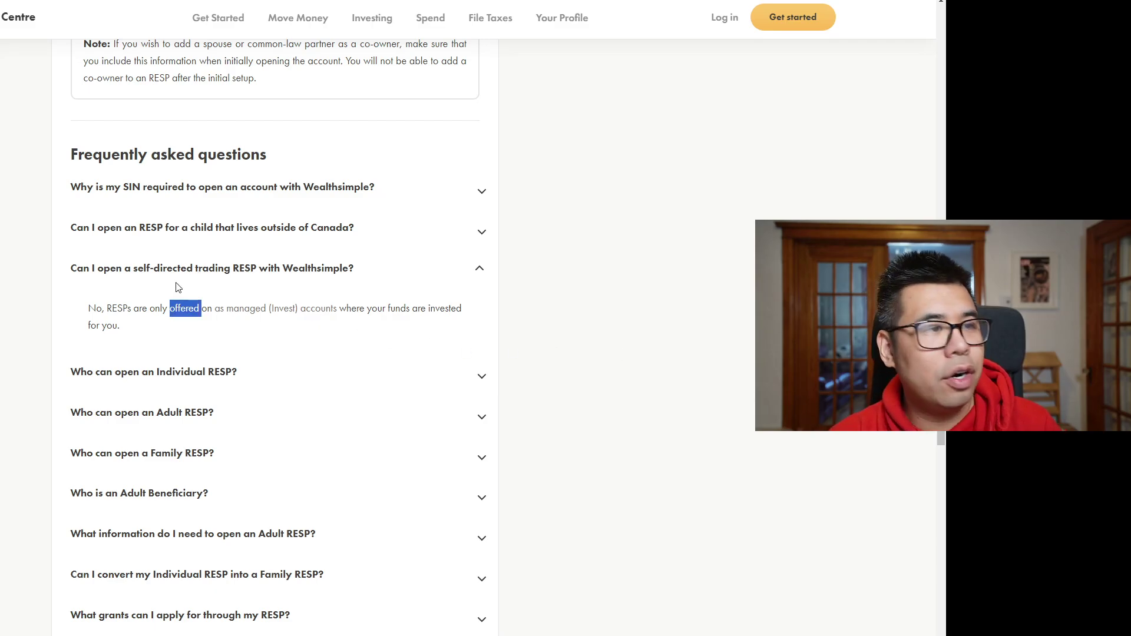
{"action": "left_click", "coordinate": [124, 279]}
{"action": "left_click", "coordinate": [219, 268]}
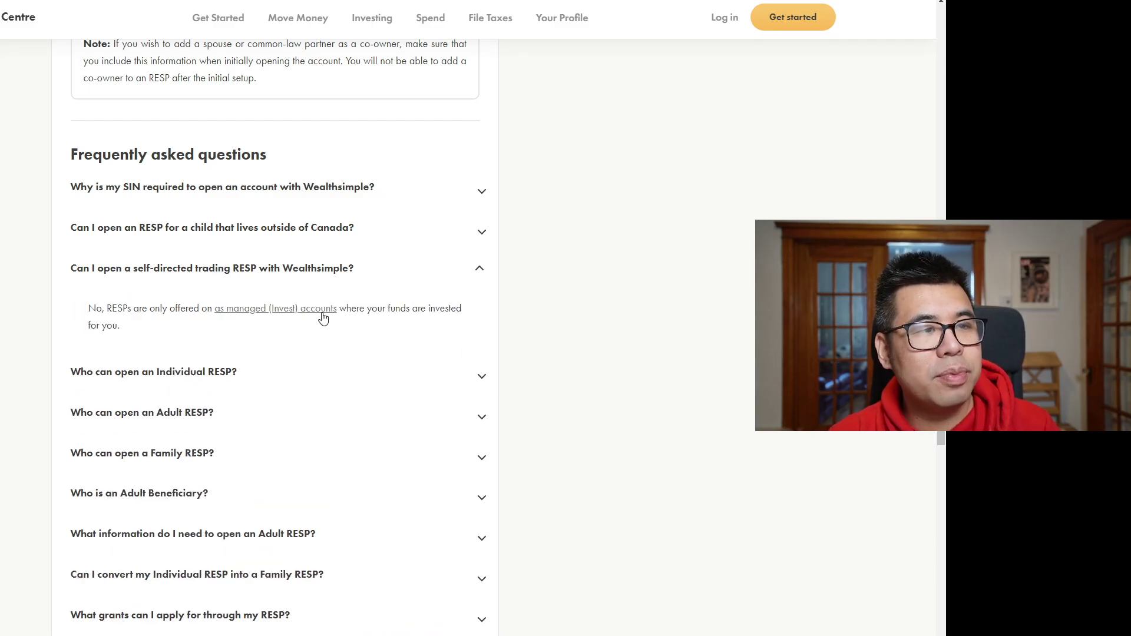